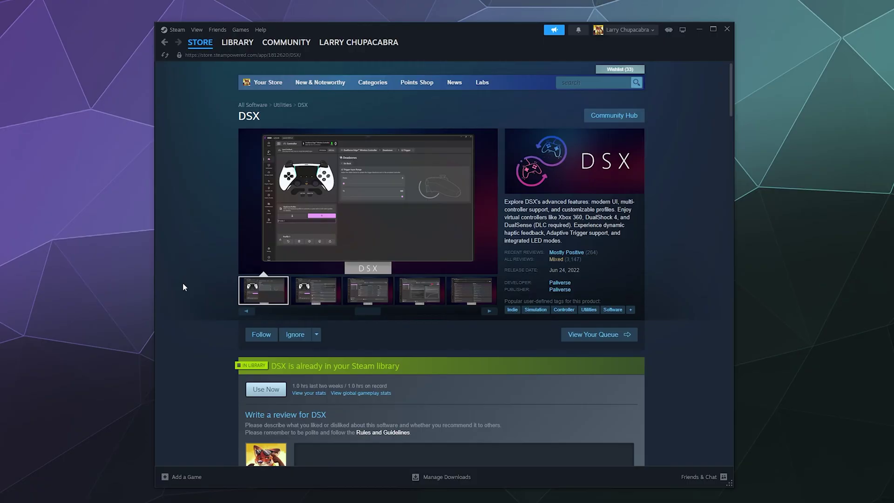
Review the DSX store page, including the purchase options, downloadable content, reviews and supported controllers.
scroll(184, 287, "down", 10)
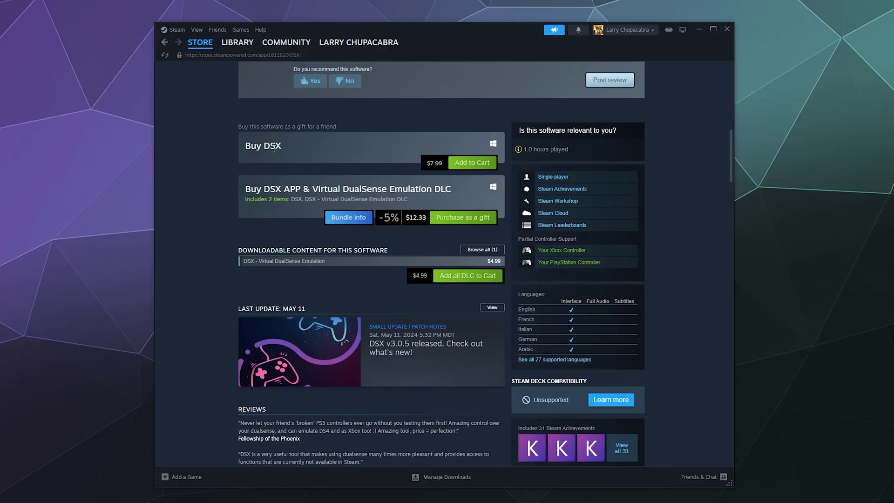
scroll(274, 149, "down", 5)
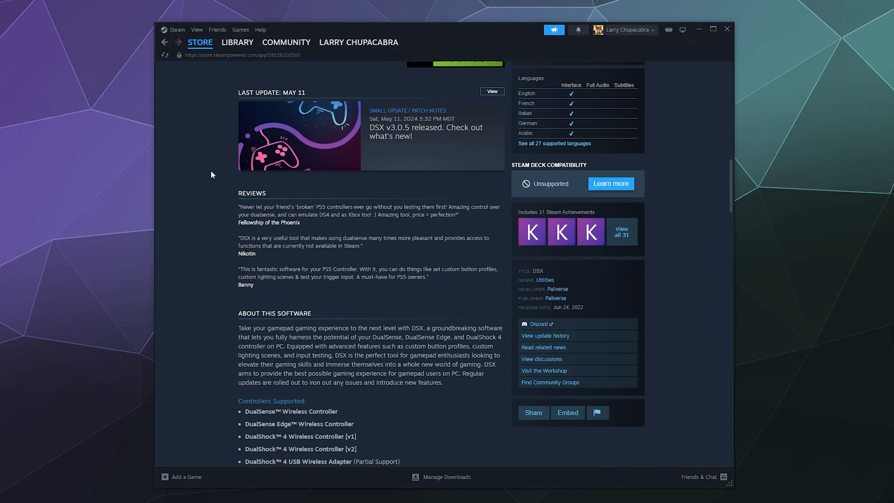
scroll(209, 170, "up", 12)
scroll(209, 175, "down", 7)
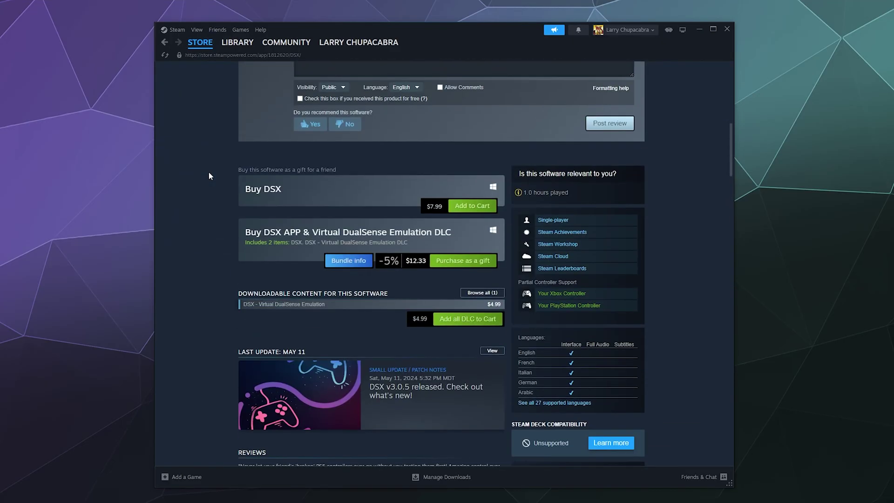
scroll(208, 175, "up", 8)
scroll(208, 172, "up", 1)
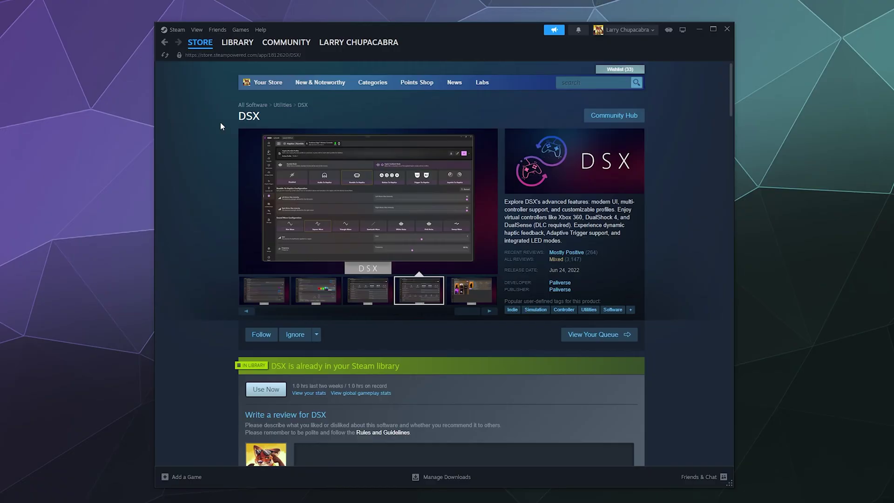
Install DSX from the Steam library to Local Drive (C:) and launch it.
left_click(228, 46)
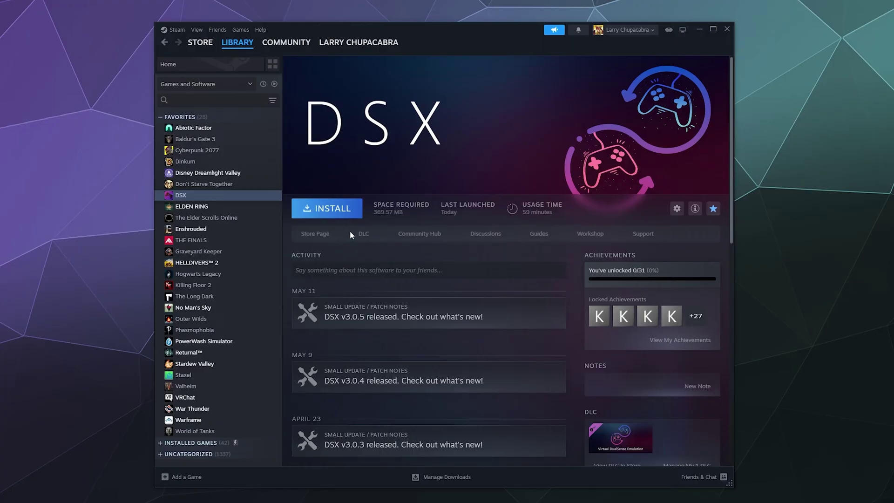
left_click(324, 209)
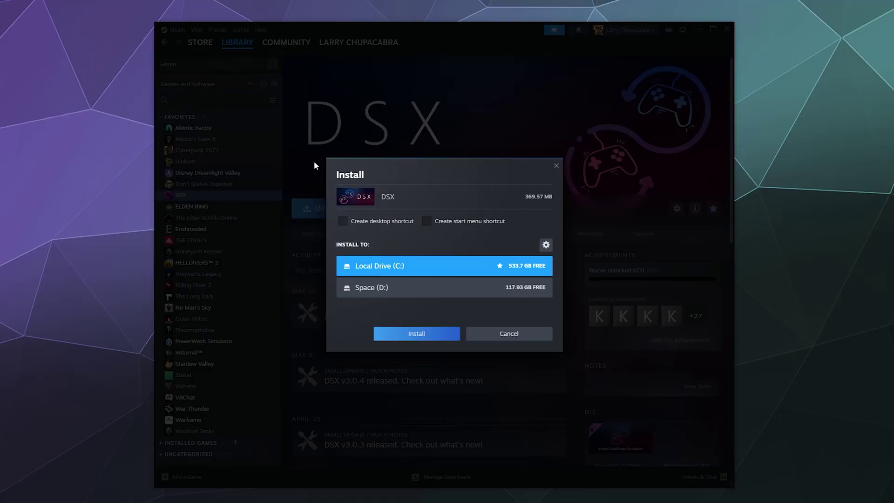
left_click(401, 333)
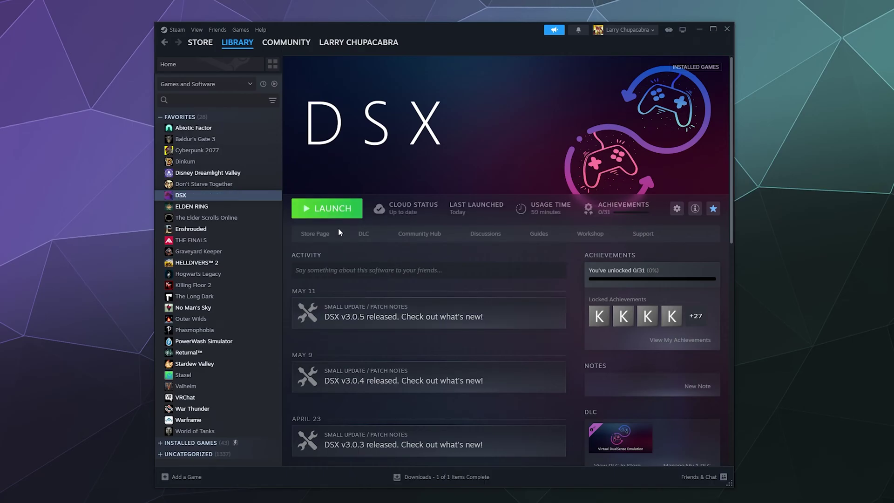
left_click(338, 210)
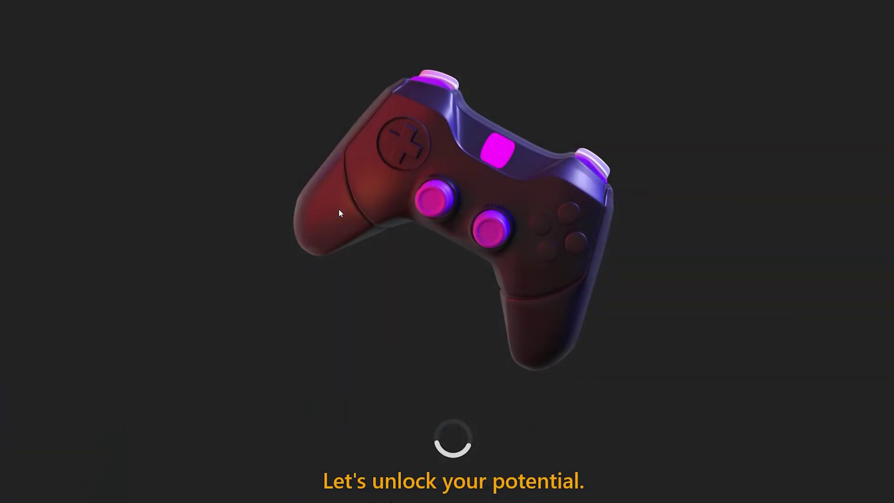
mouse_move(377, 61)
left_mouse_down()
mouse_move(372, 86)
mouse_move(372, 47)
mouse_move(373, 55)
left_mouse_up()
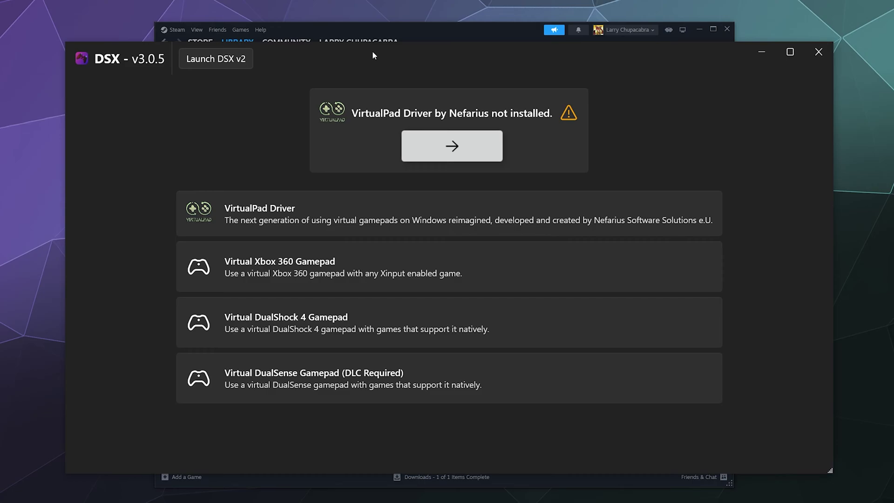
Accept the license agreement, install the VirtualPad Driver by Nefarius and let DSX restart.
left_click(431, 147)
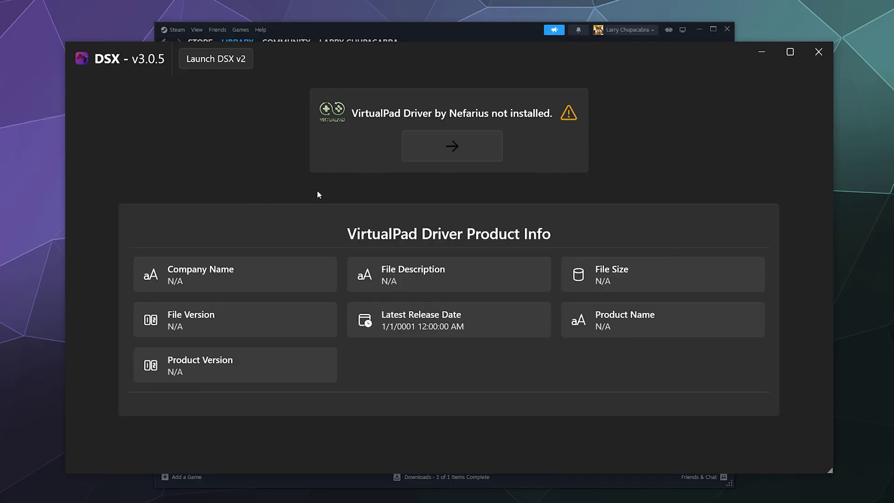
left_click(418, 154)
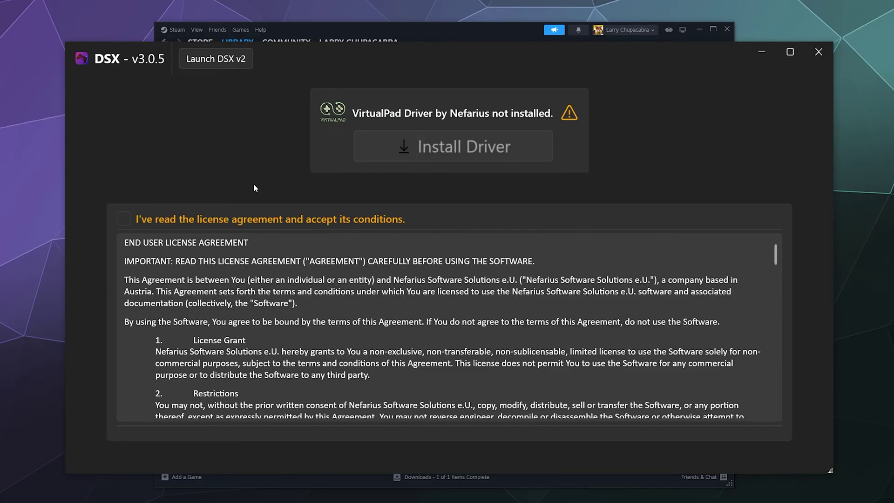
left_click(139, 220)
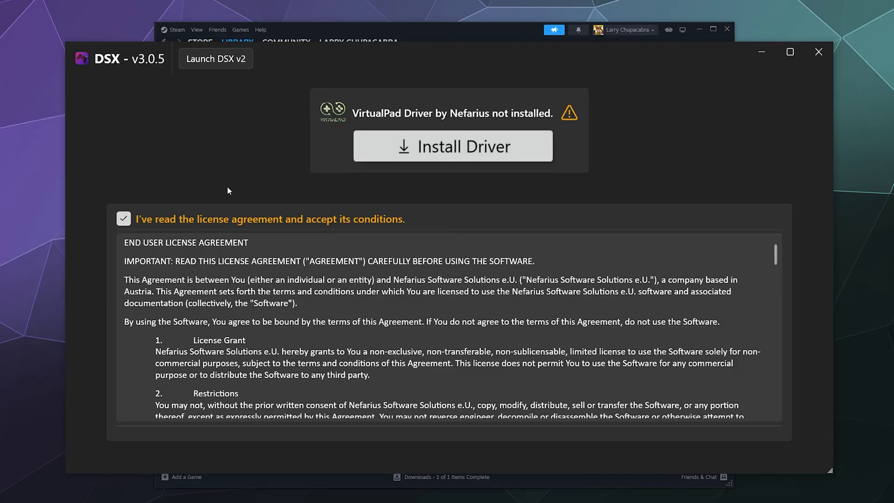
left_click(425, 159)
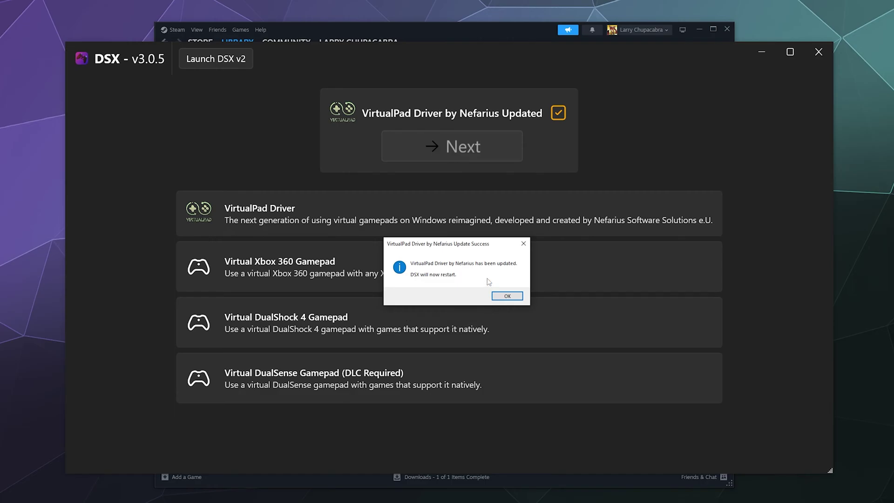
left_click(507, 296)
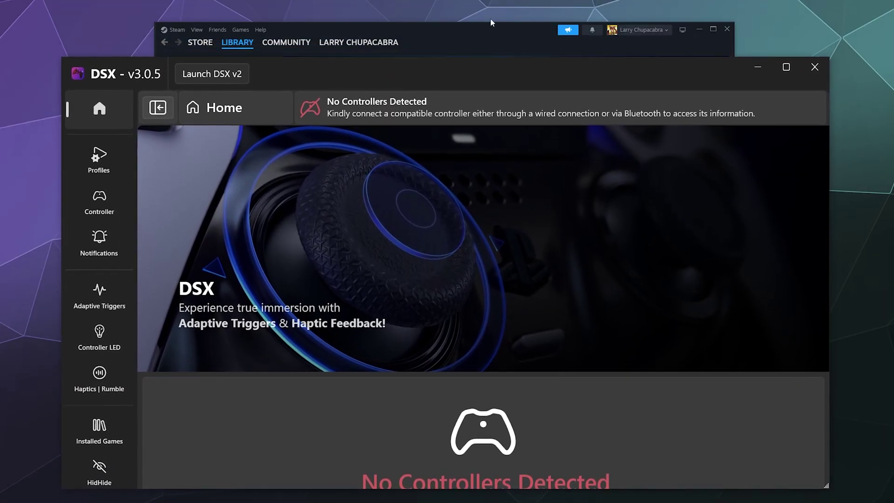
Examine the connected DualSense controller's firmware version, connection mode, battery, power state and polling rate on the Home page.
left_click_drag(479, 65, 480, 50)
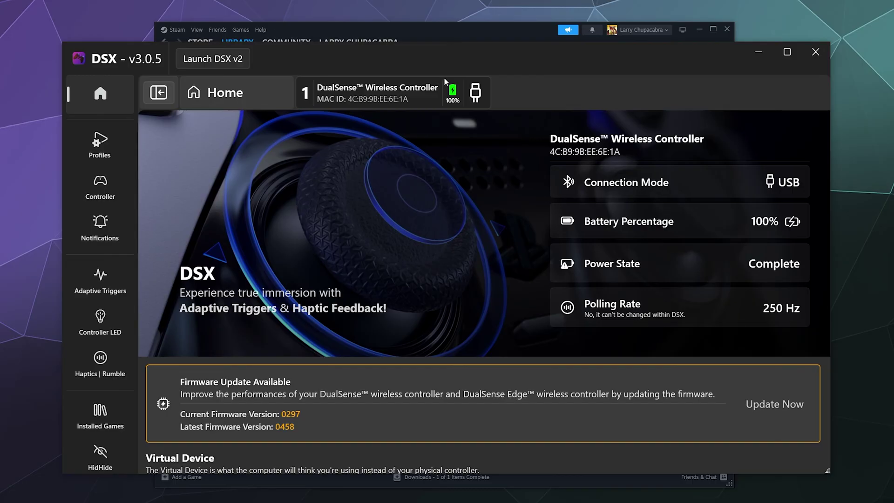
scroll(334, 290, "down", 3)
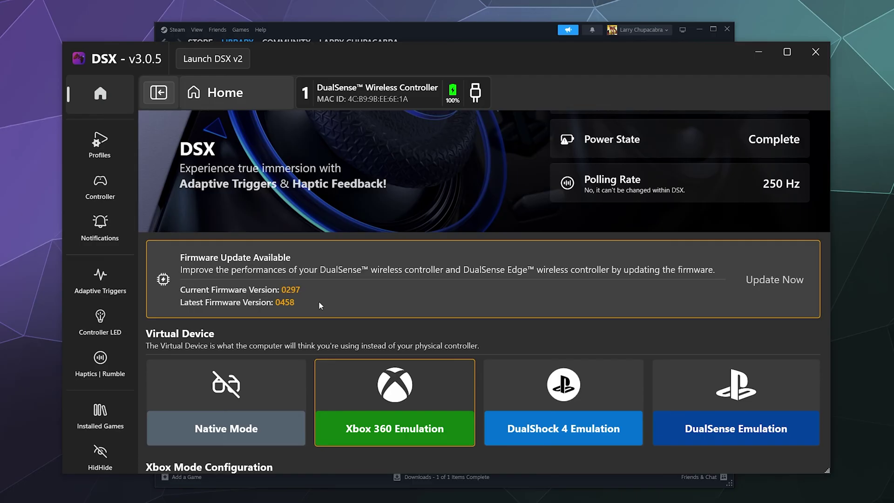
scroll(335, 302, "up", 3)
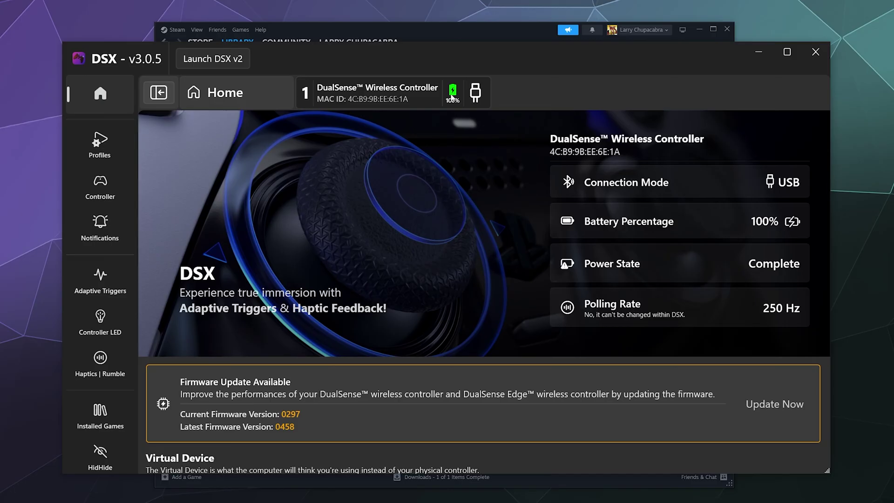
mouse_move(604, 188)
mouse_move(614, 312)
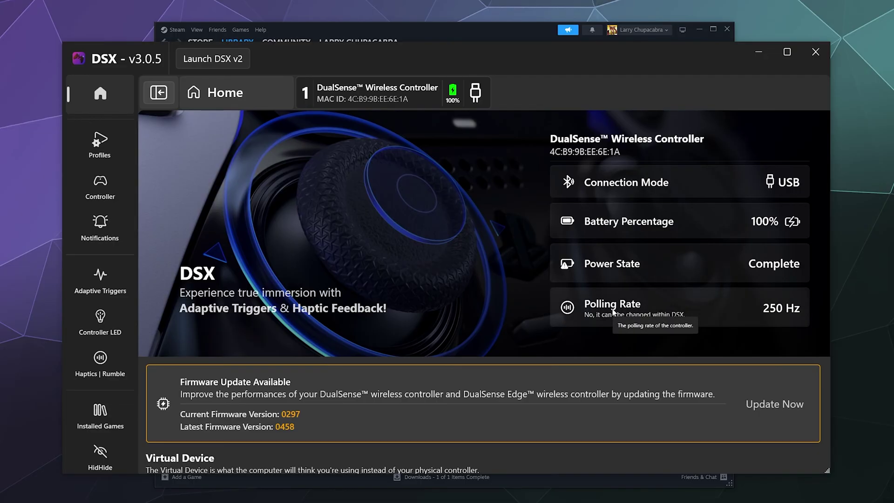
Try DualSense Emulation and DualShock 4 Emulation as the virtual device, finishing on Xbox 360 Emulation.
scroll(392, 295, "down", 3)
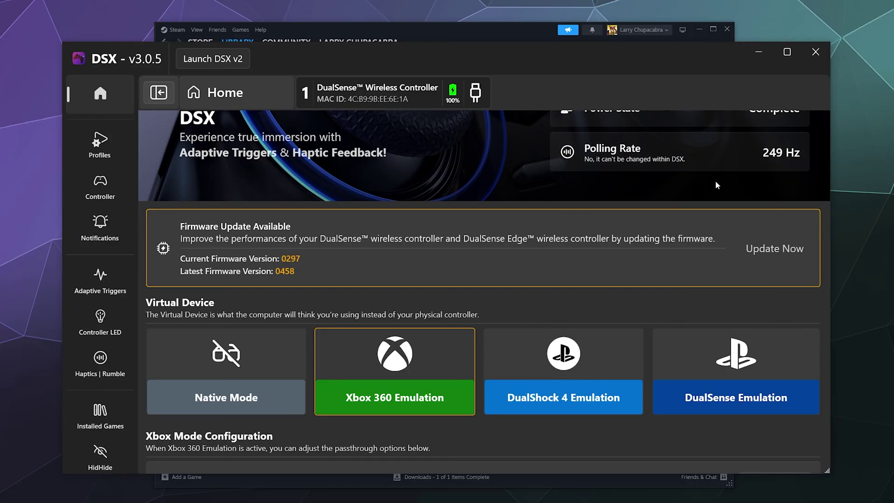
left_click(671, 345)
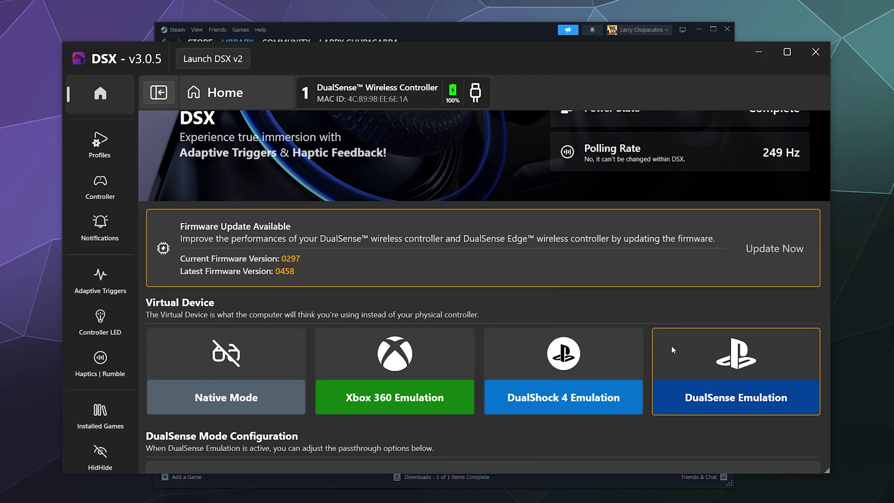
left_click(588, 377)
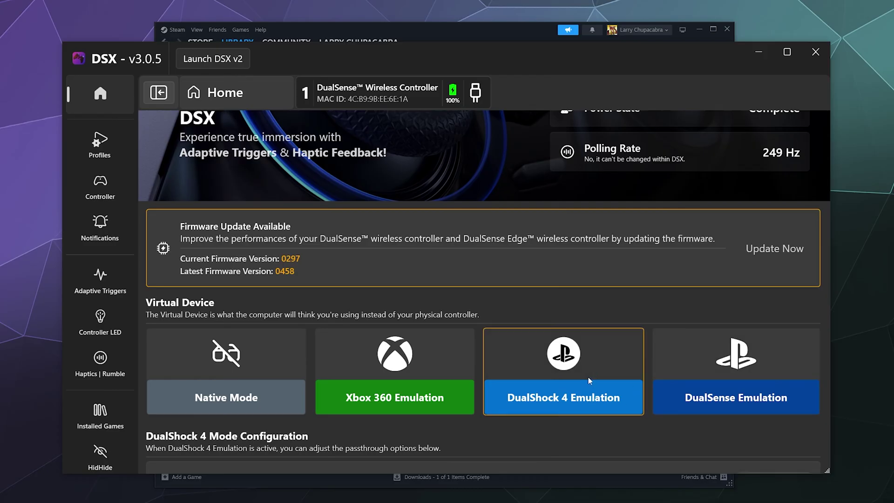
left_click(686, 377)
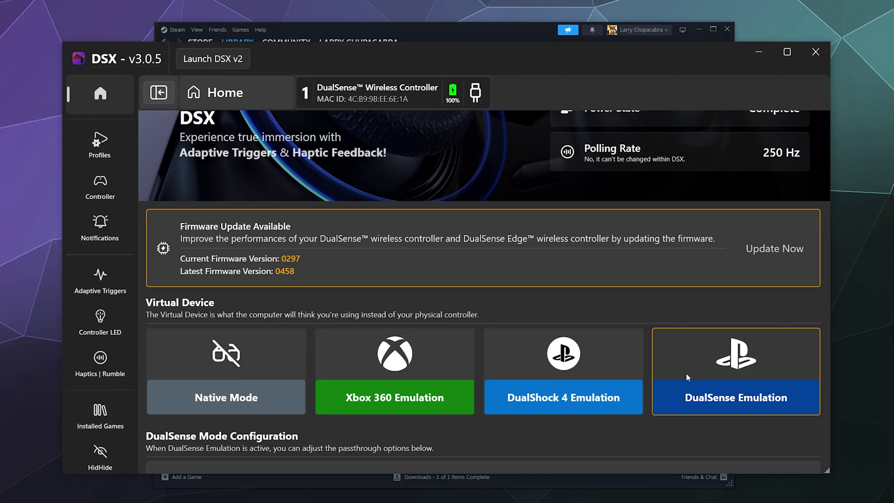
left_click(390, 383)
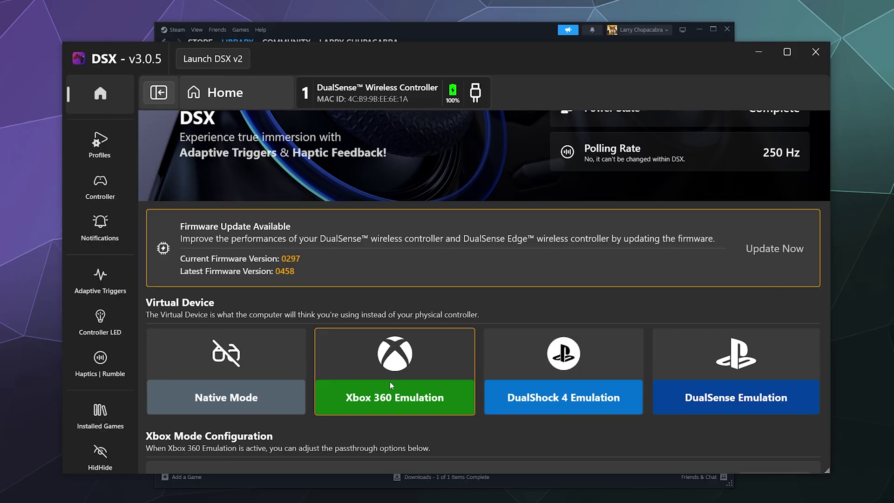
scroll(379, 311, "up", 3)
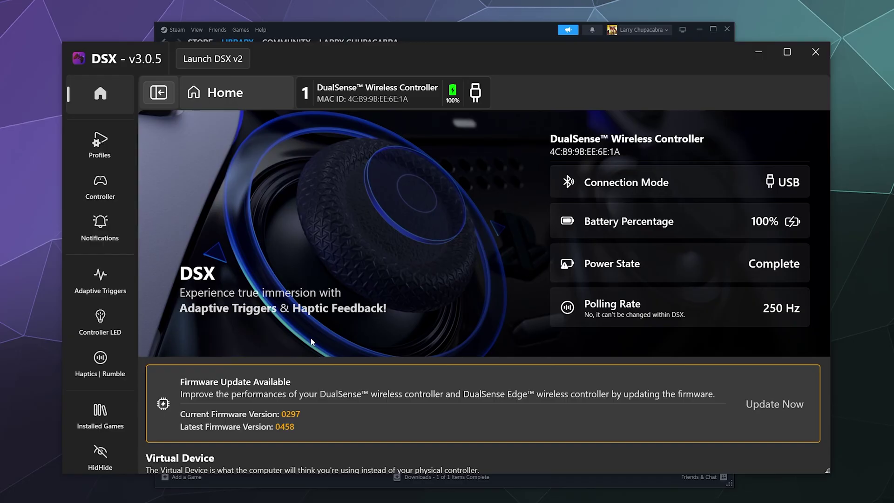
scroll(102, 287, "down", 3)
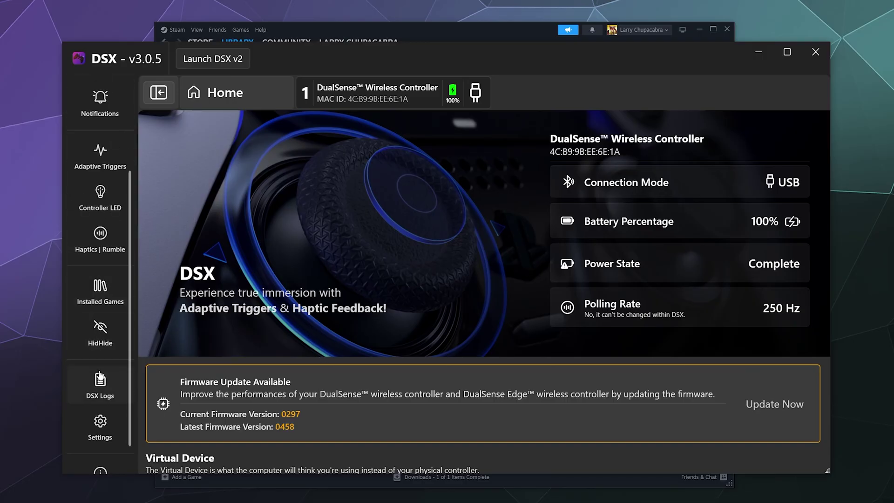
scroll(100, 290, "up", 3)
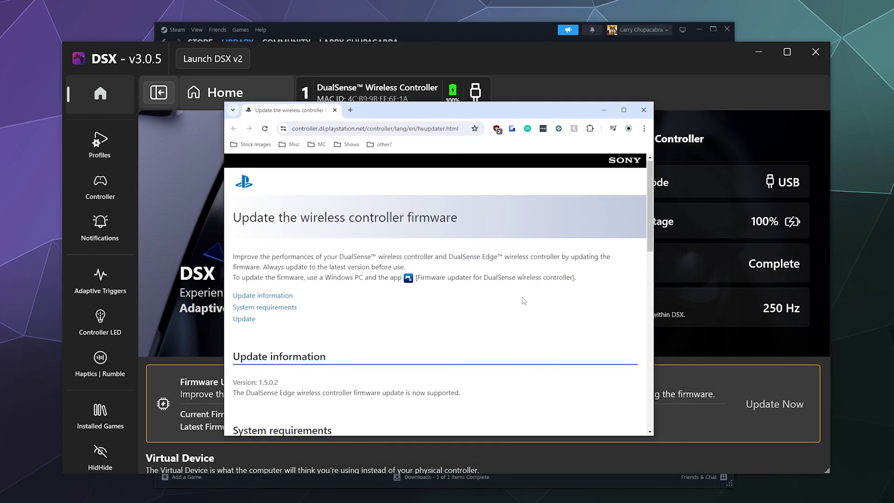
Download the Firmware updater for DualSense wireless controller from the PlayStation update page and minimize the browser.
scroll(371, 252, "down", 5)
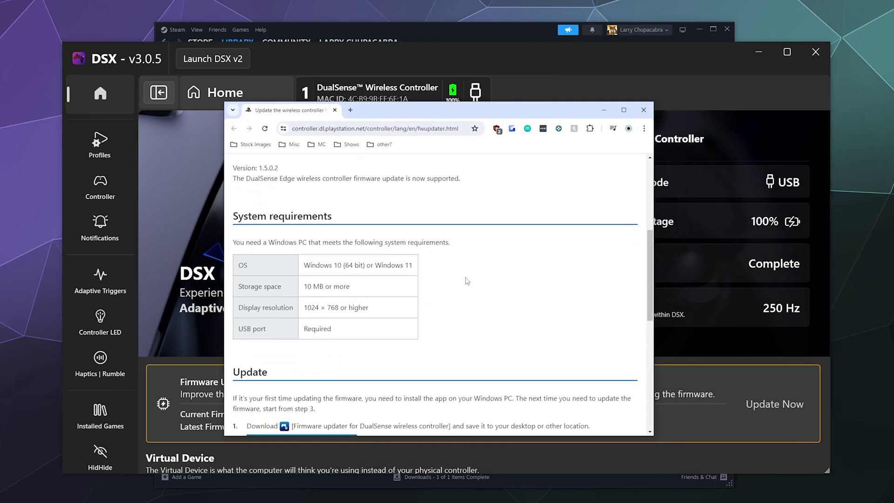
scroll(467, 280, "down", 3)
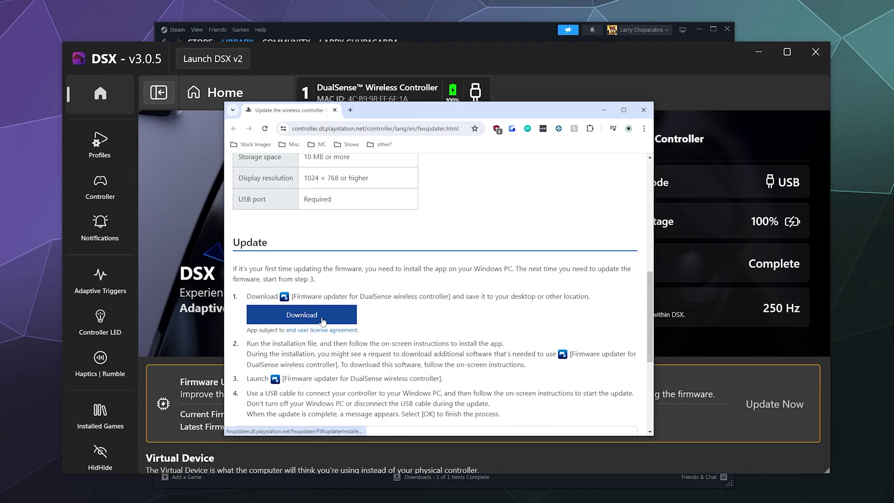
scroll(308, 322, "down", 2)
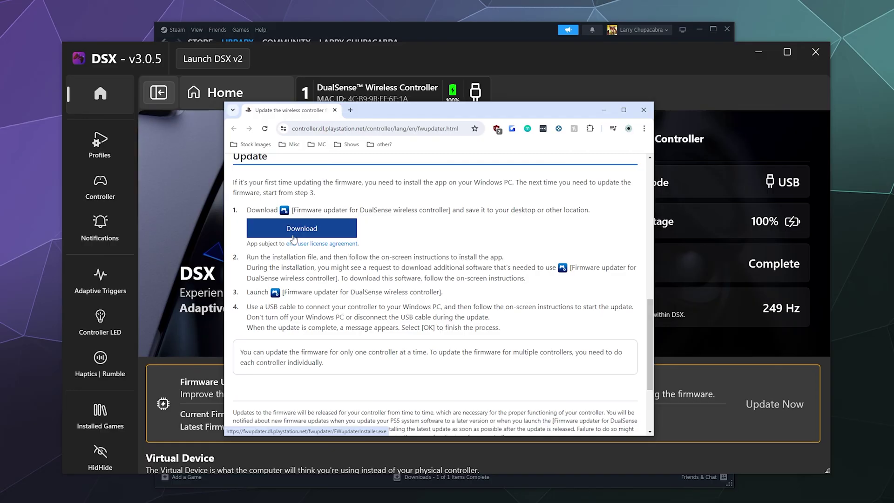
left_click(293, 233)
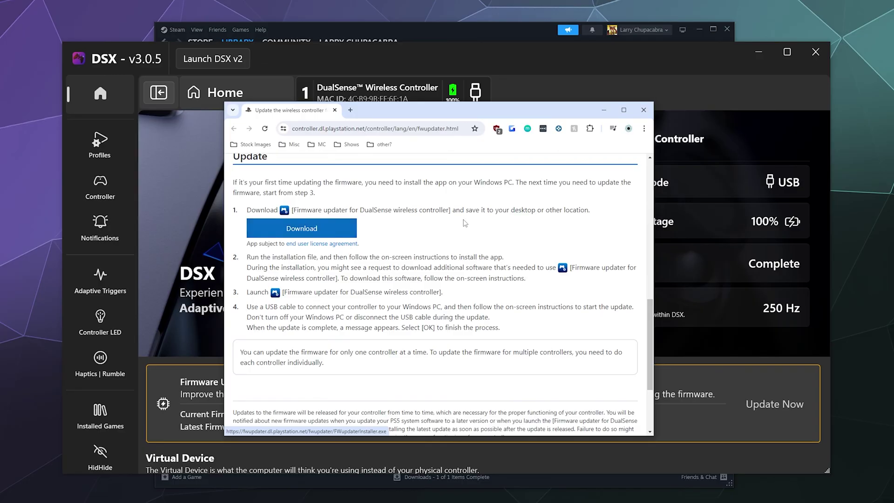
left_click(603, 110)
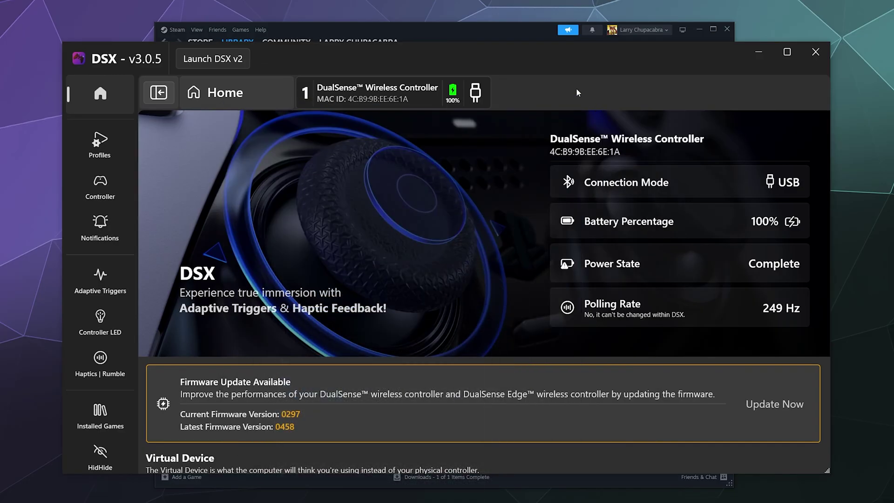